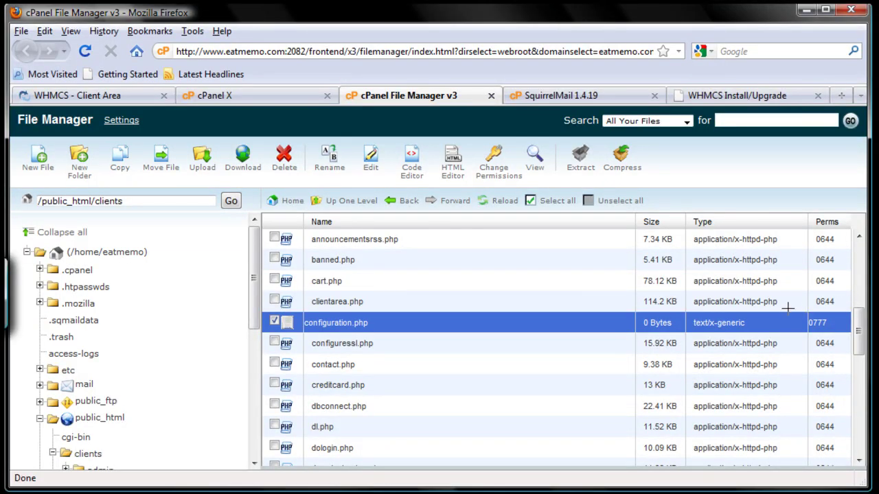
Recheck the installer requirements until Configuration File shows Passed, then continue to the license and database step
drag(814, 328, 846, 336)
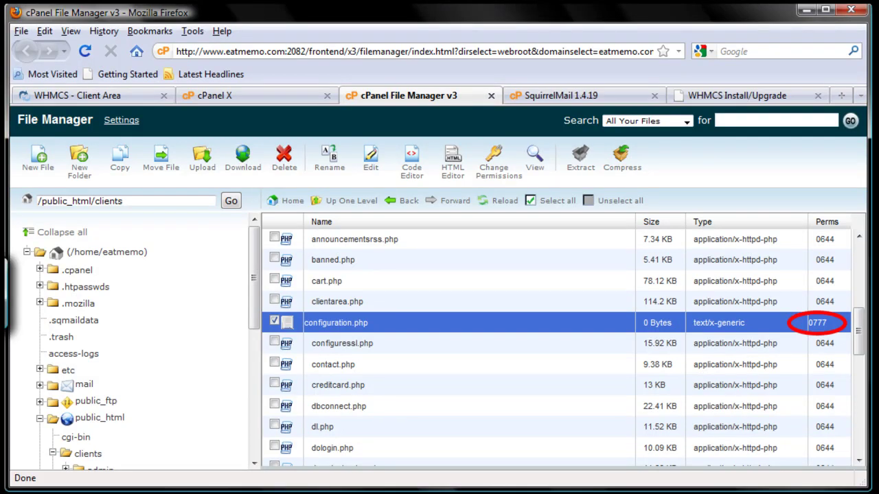
key(Escape)
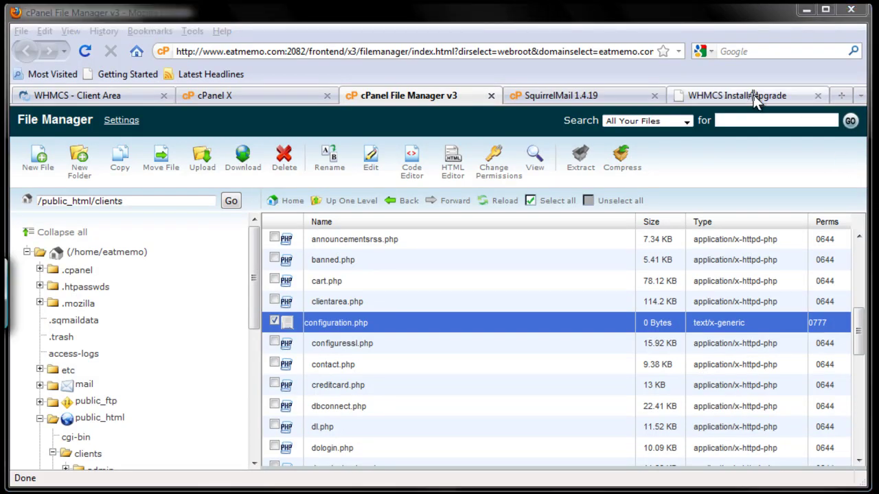
click(756, 96)
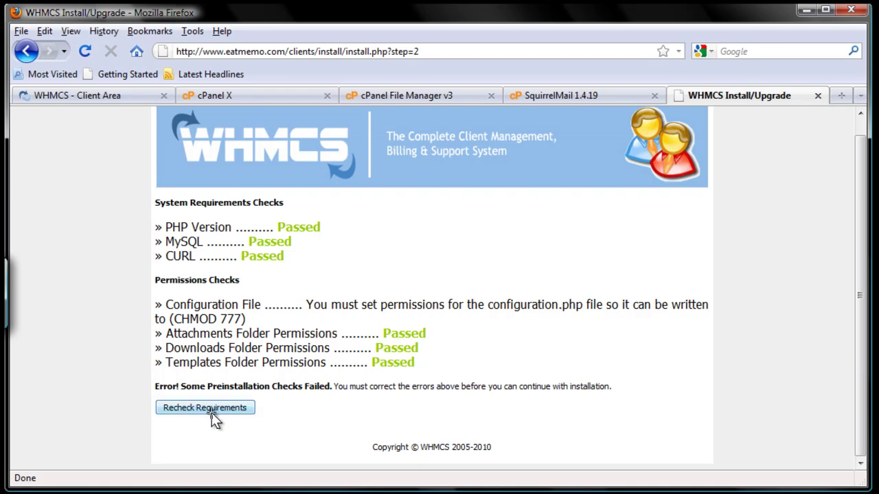
click(221, 407)
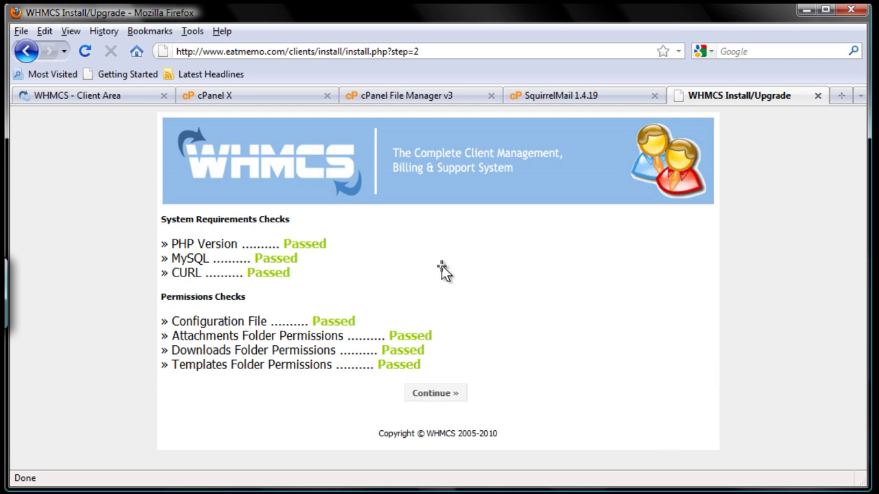
click(443, 393)
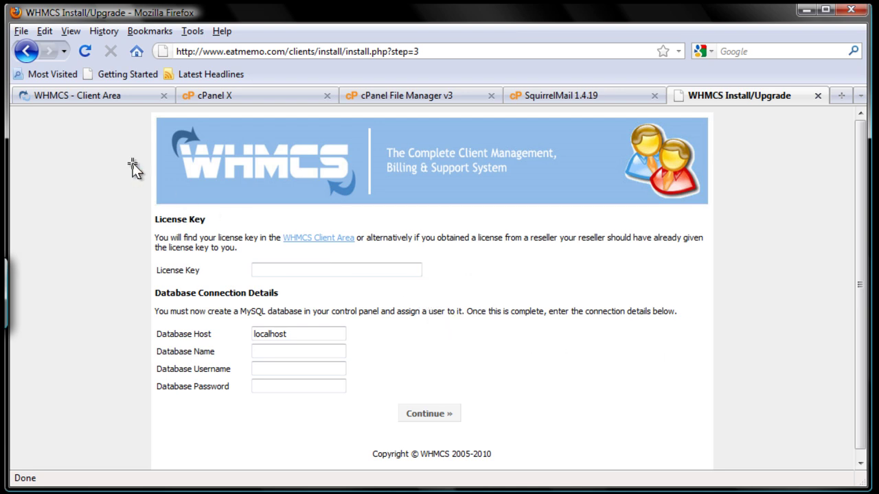
Copy the trial license key from the Client Area license details, then go back to the installer
click(91, 95)
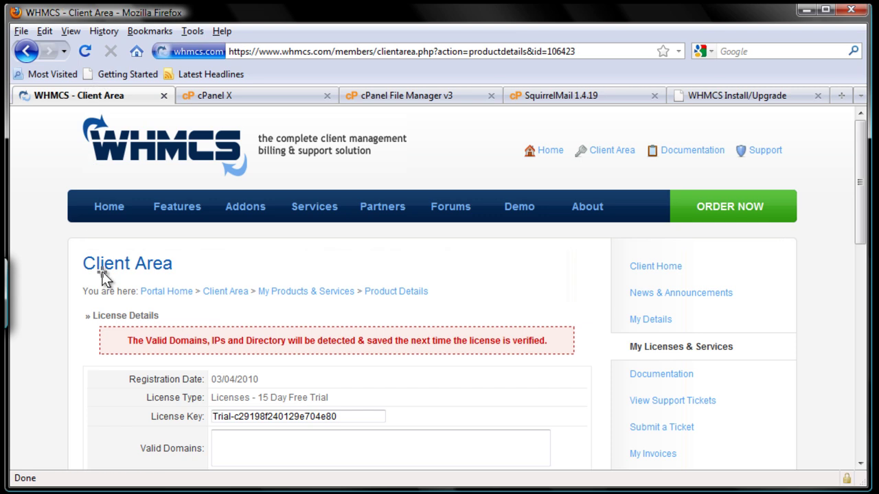
click(357, 417)
drag(334, 416, 213, 417)
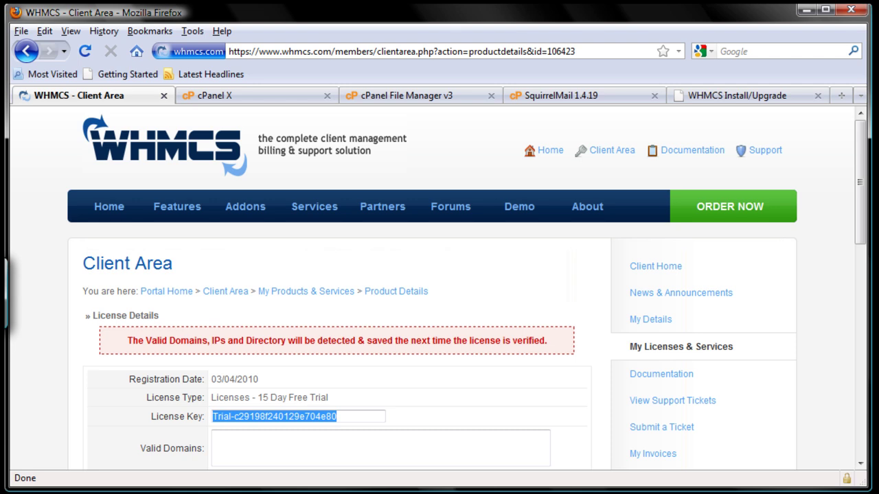
right_click(336, 417)
click(369, 464)
click(732, 95)
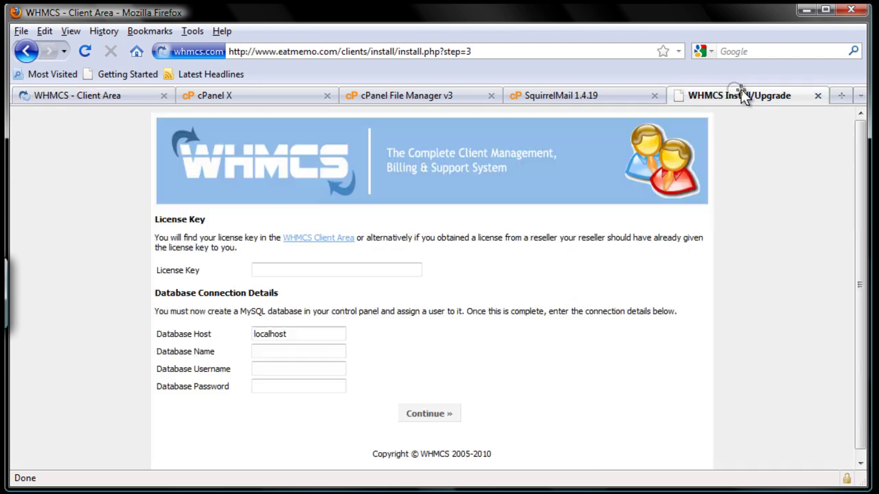
Paste the trial license key, keep host localhost, and enter database eatmemo_whmcs with its username
click(407, 269)
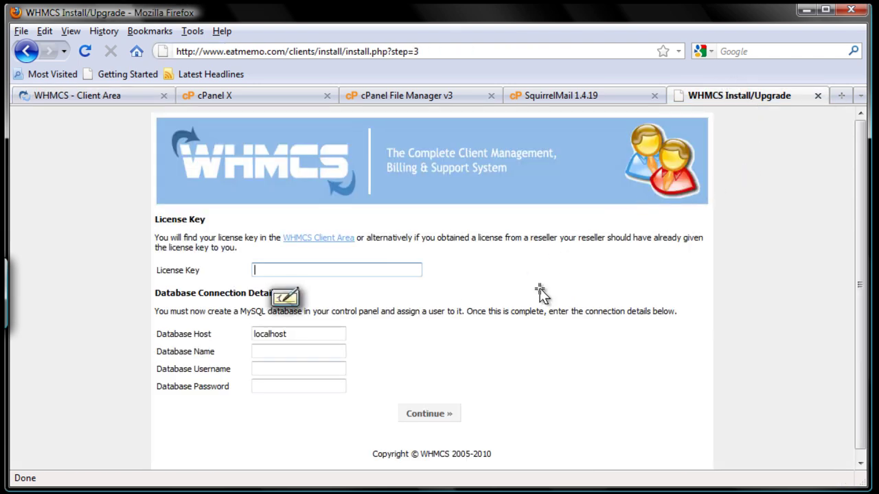
key(ctrl+v)
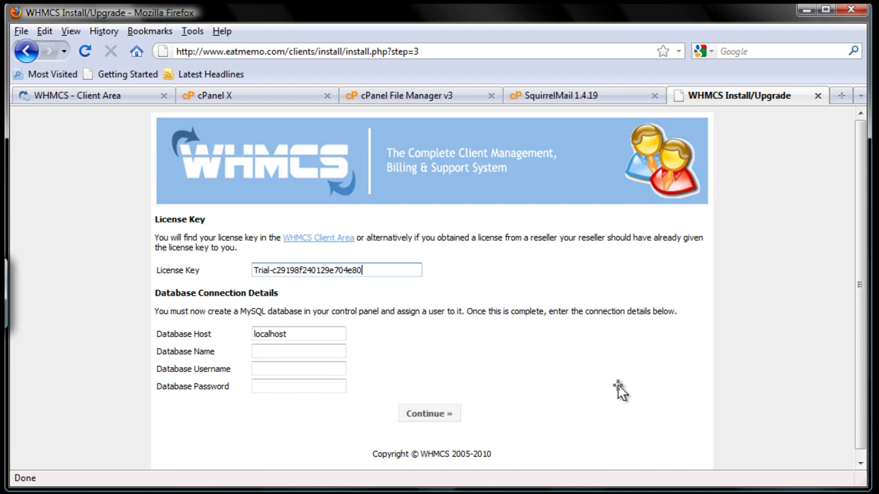
click(320, 331)
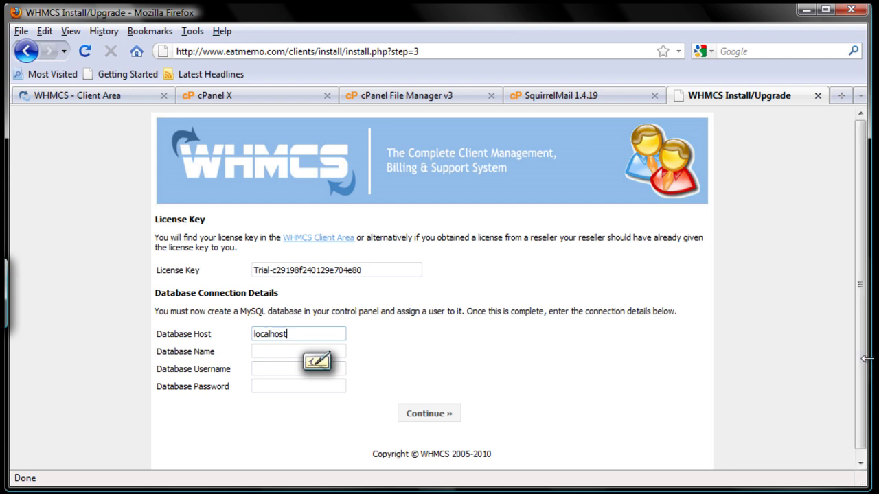
click(274, 350)
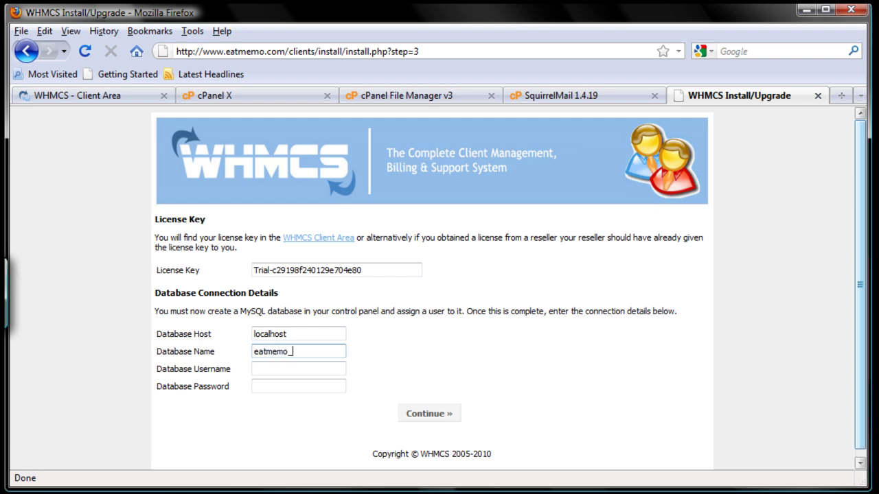
key(Tab)
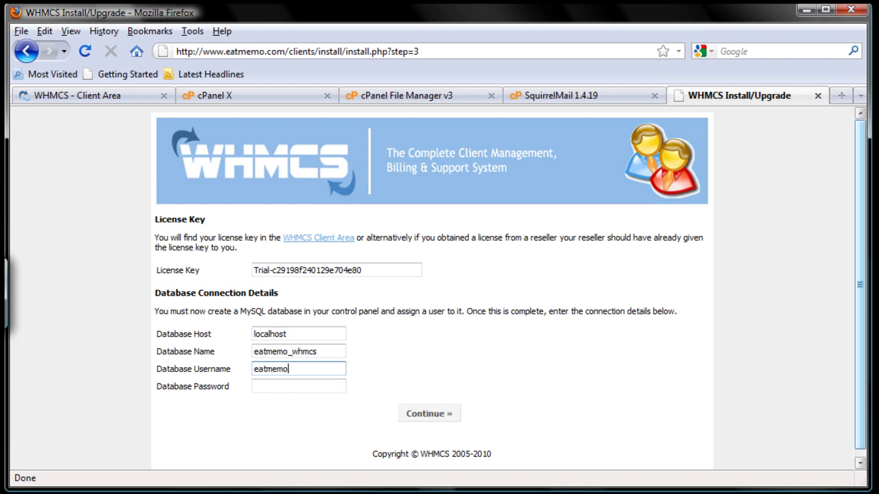
key(Tab)
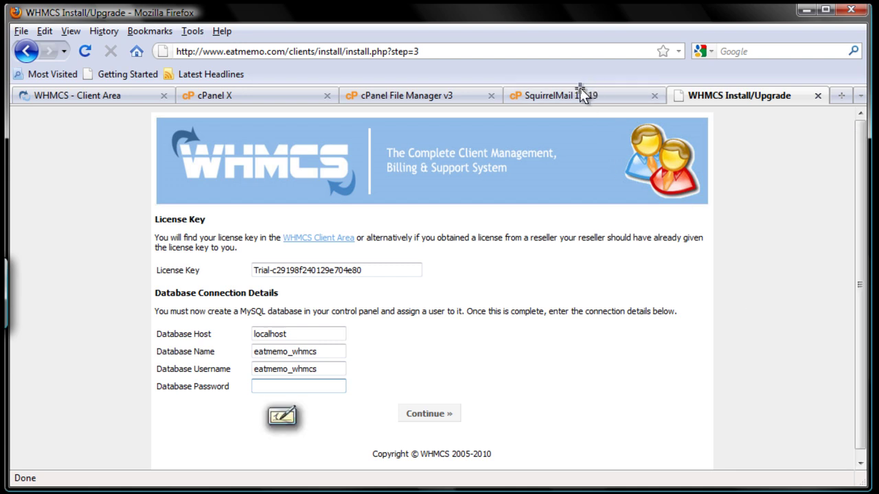
Open the MySql Pwd email in SquirrelMail and copy its database password via the search box
click(563, 100)
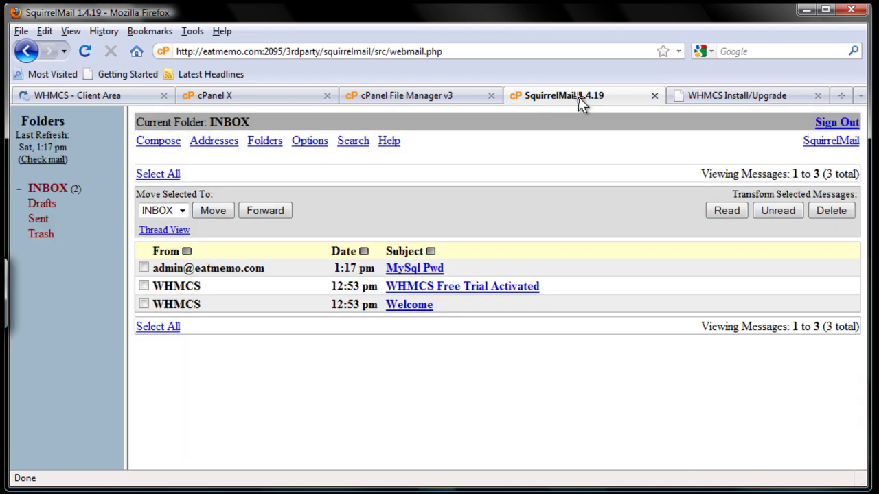
click(438, 269)
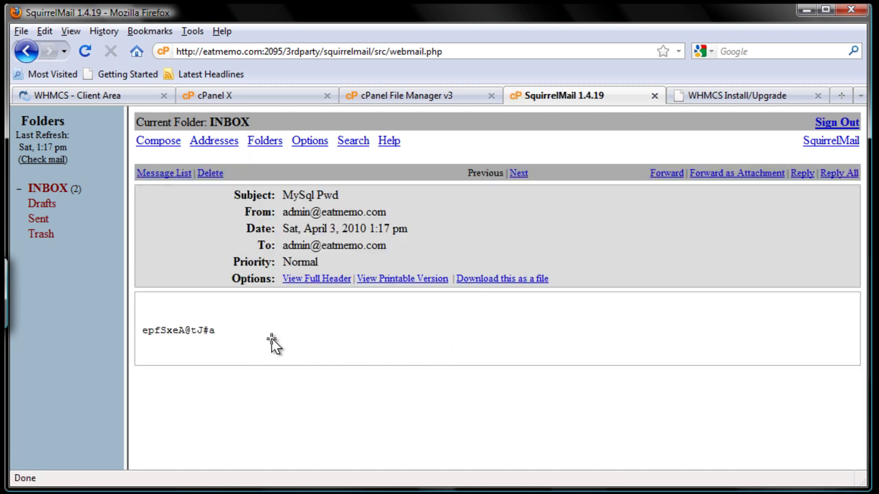
double_click(178, 326)
drag(142, 330, 634, 279)
drag(160, 331, 209, 330)
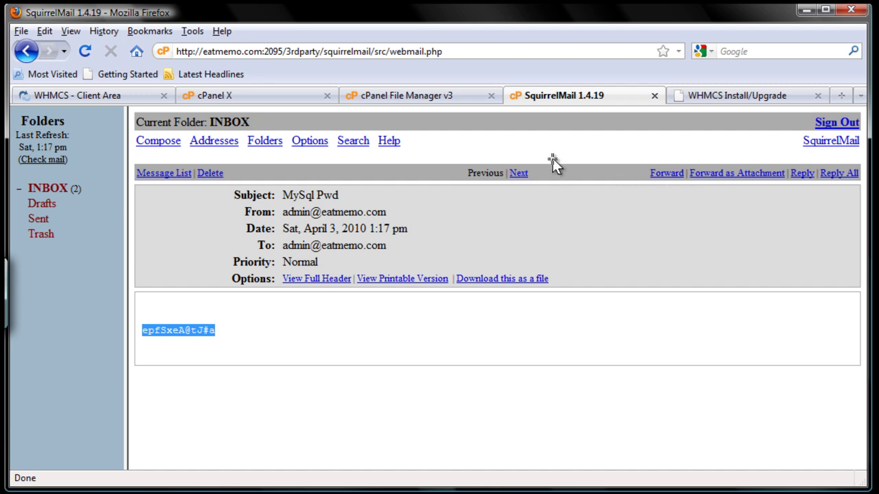
click(757, 49)
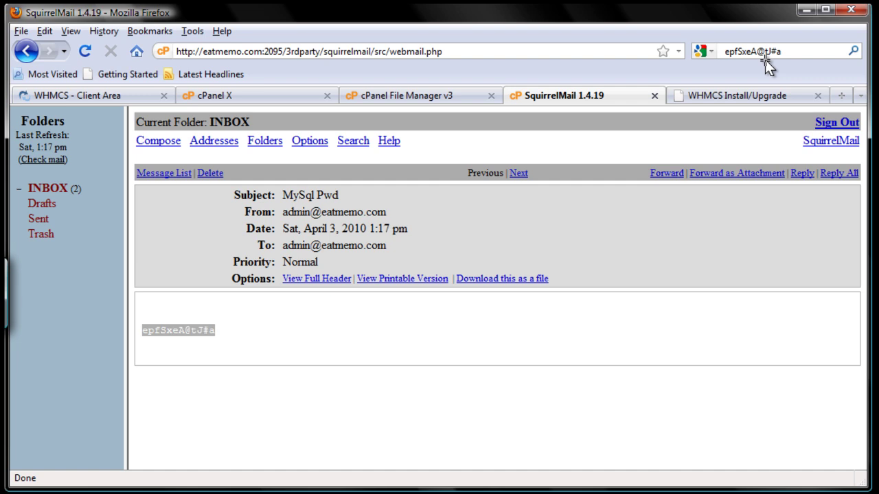
key(Home)
drag(780, 49, 721, 51)
Paste the database password into the installer form and submit the database details
click(736, 94)
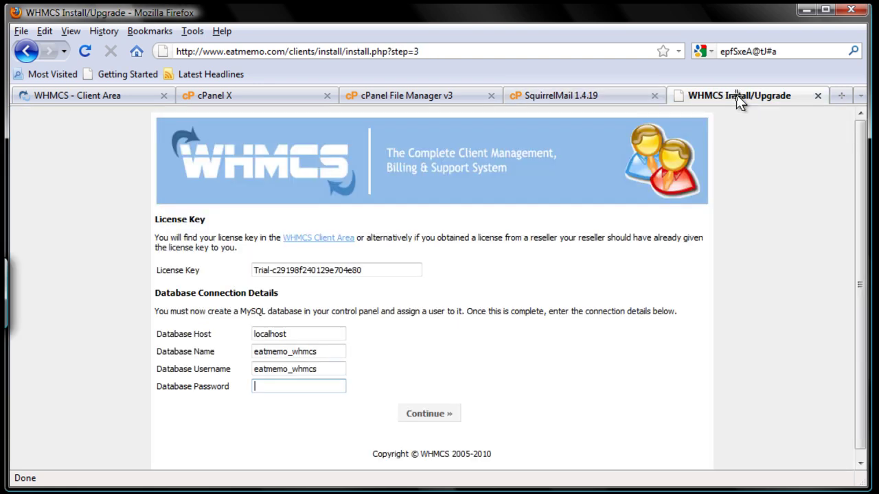
key(ctrl+v)
click(453, 417)
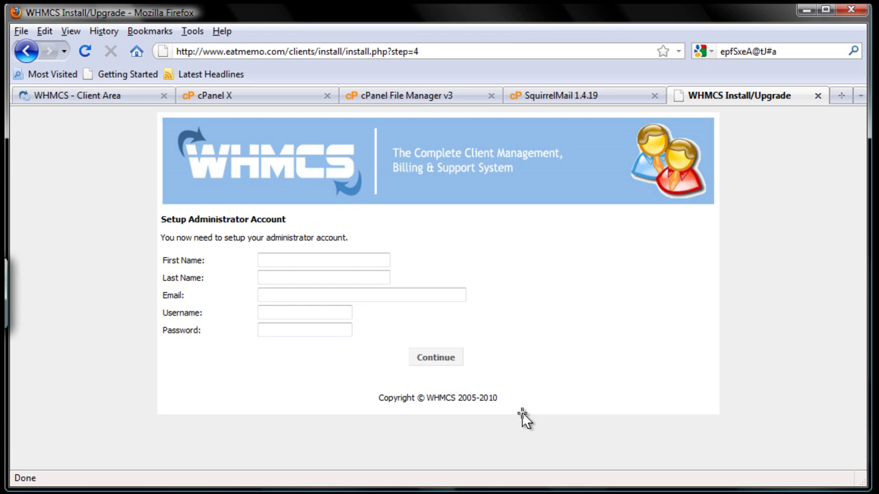
Create the administrator account with first name, last name, e-mail and username to finish installing
key(Tab)
key(Tab)
key(Tab)
text(admin)
key(Tab)
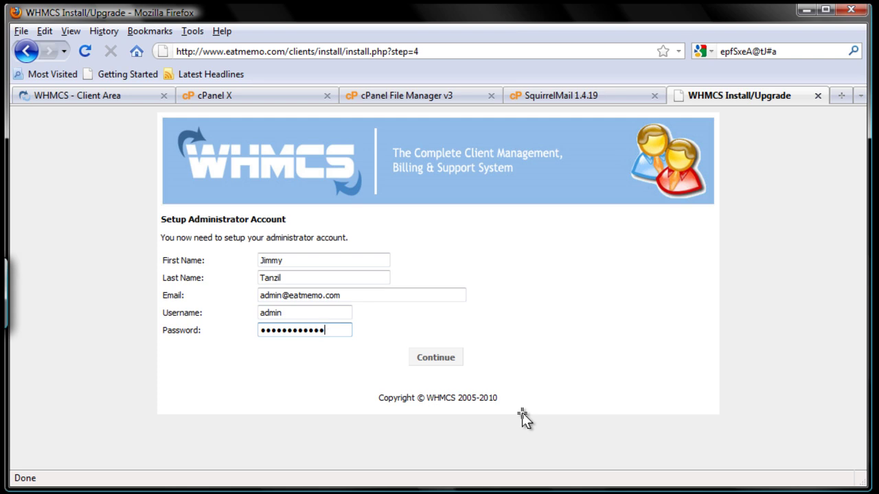
click(445, 359)
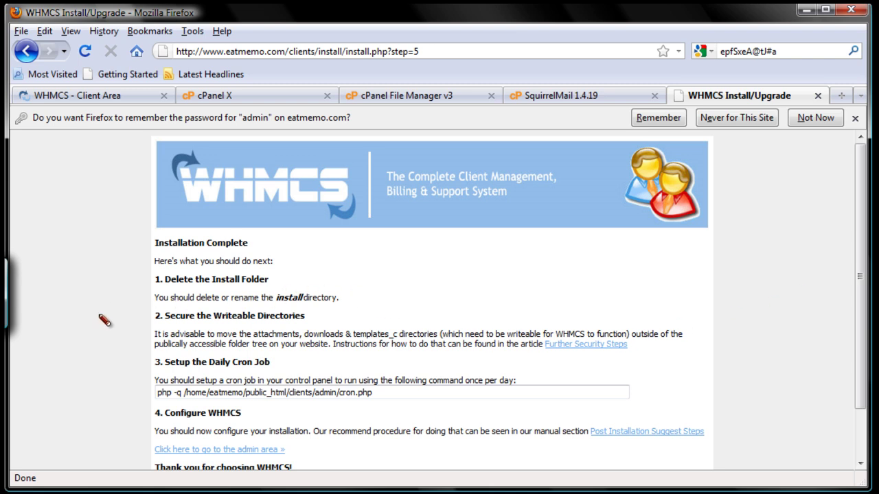
mouse_move(86, 313)
mouse_down()
mouse_move(137, 287)
mouse_move(140, 299)
mouse_up()
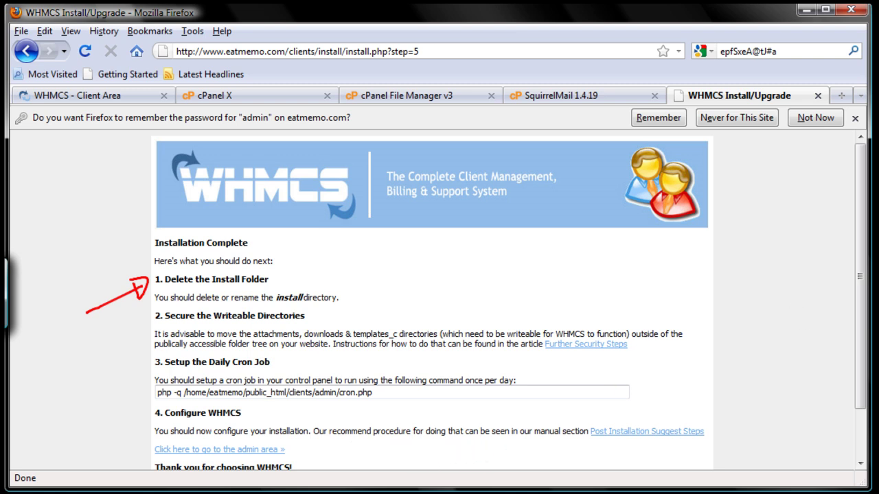
key(Escape)
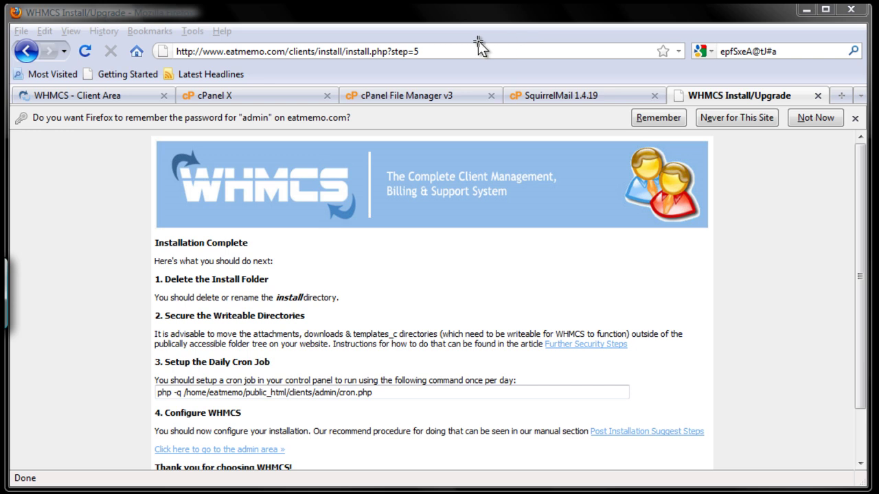
Mark the install folder for deletion in public_html/clients, cancelling when configuration.php was included
click(442, 97)
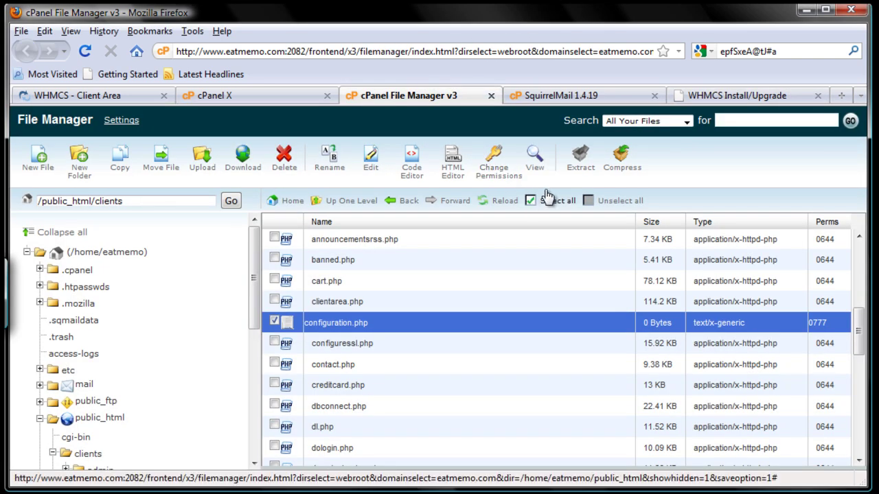
drag(852, 323, 846, 264)
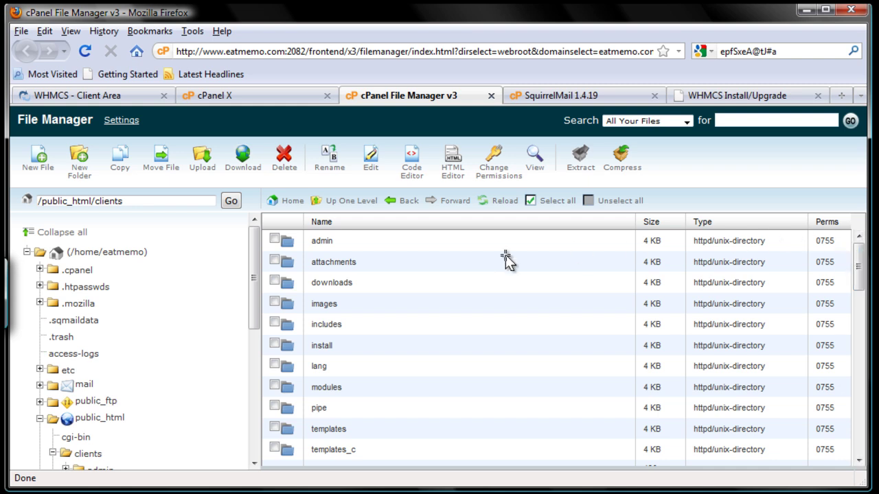
click(274, 344)
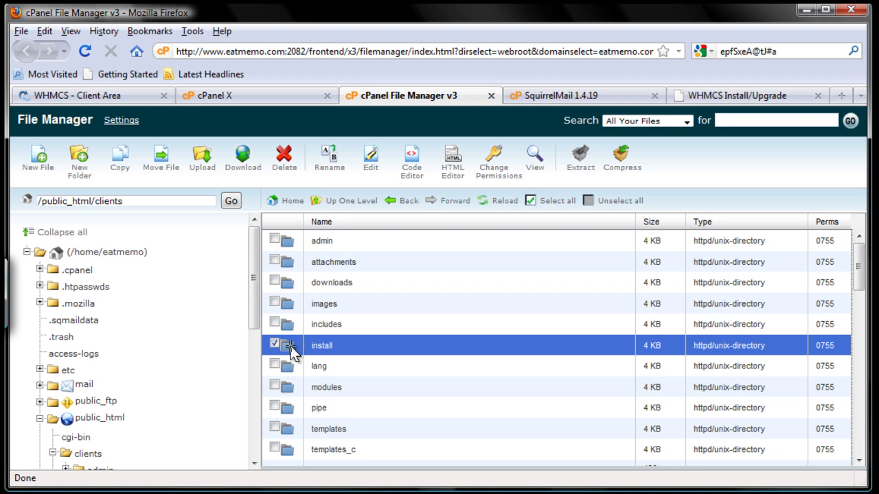
click(286, 165)
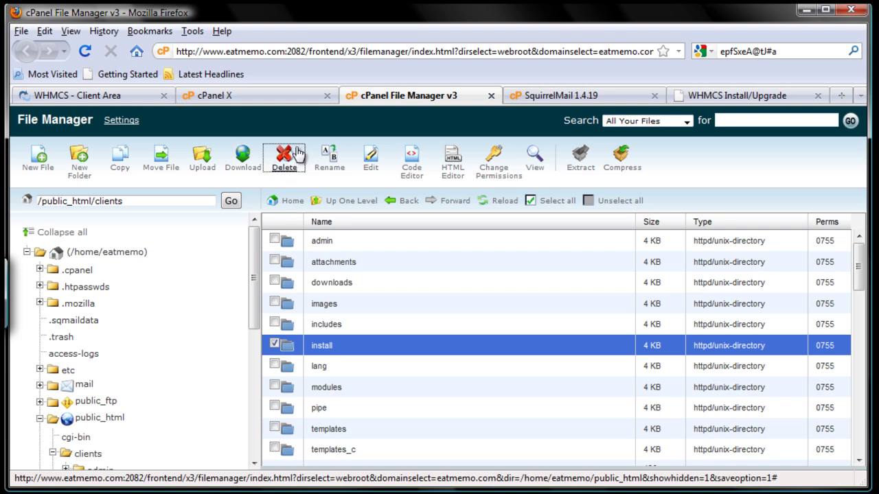
click(282, 165)
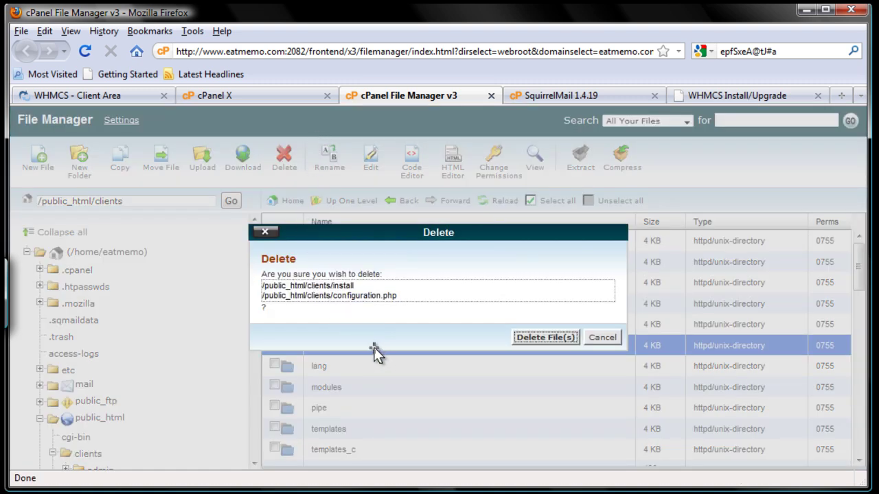
click(606, 338)
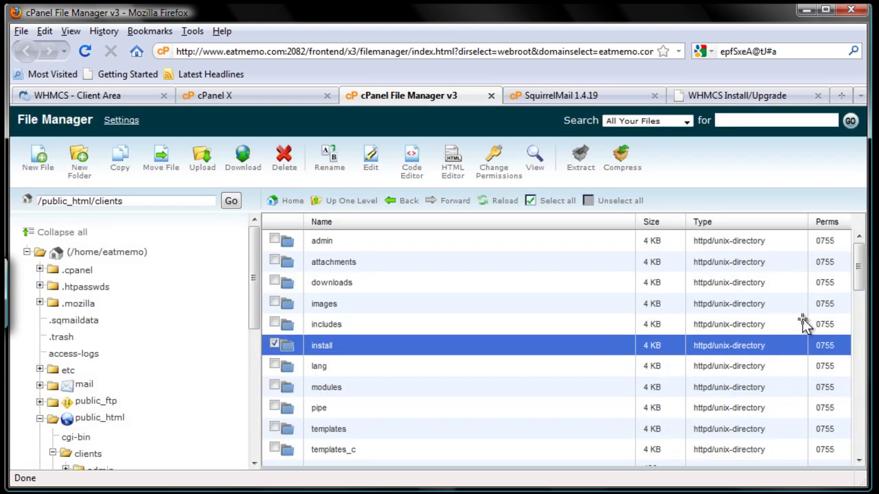
Uncheck configuration.php, delete only the install folder, and return to the WHMCS page
drag(859, 283, 864, 328)
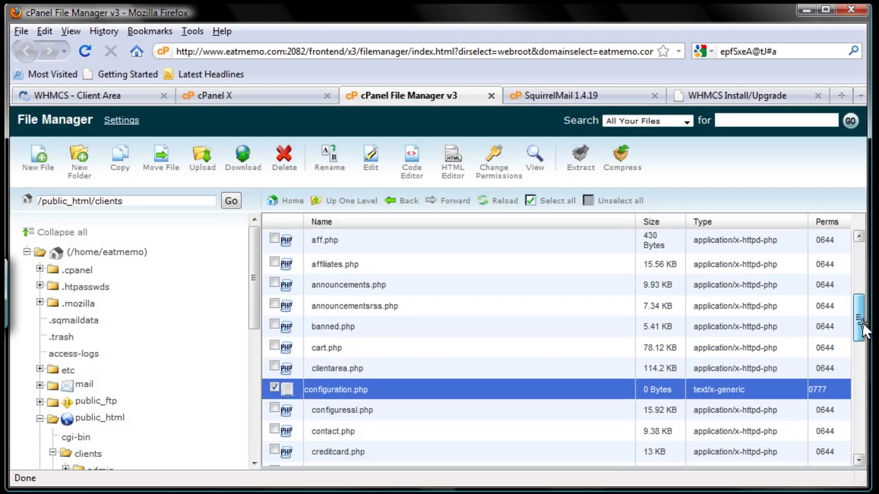
click(283, 397)
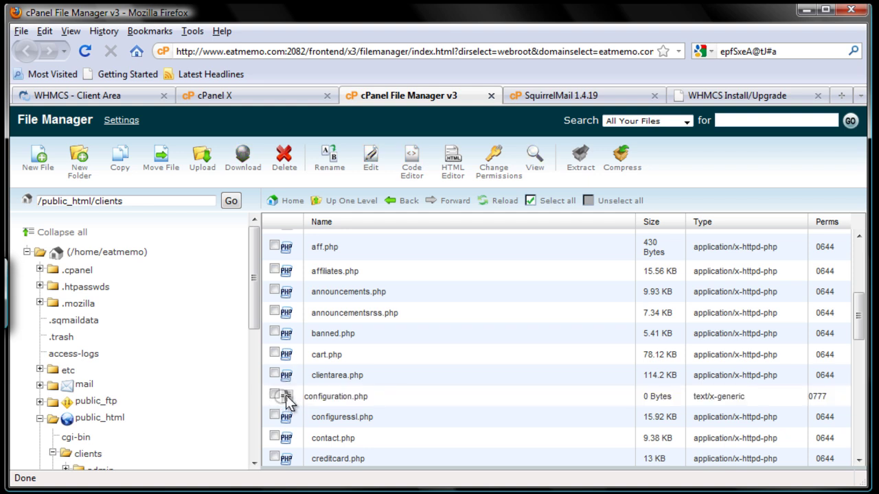
drag(861, 317, 856, 252)
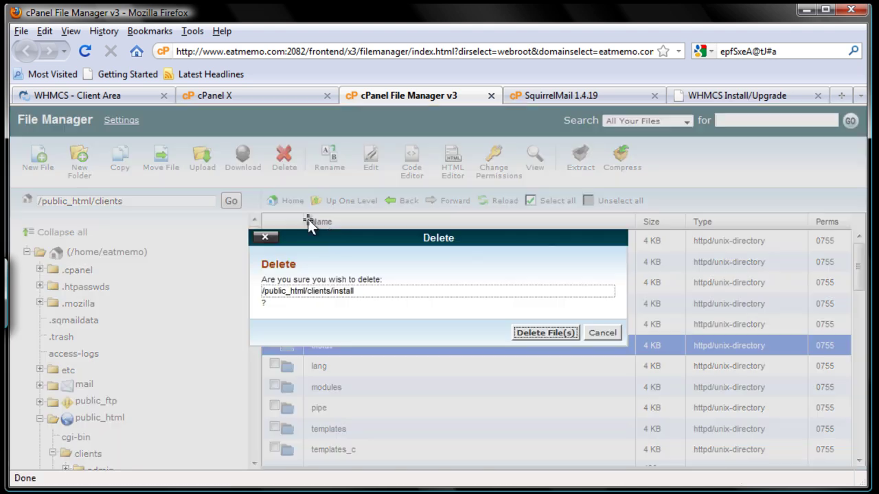
click(286, 164)
click(547, 334)
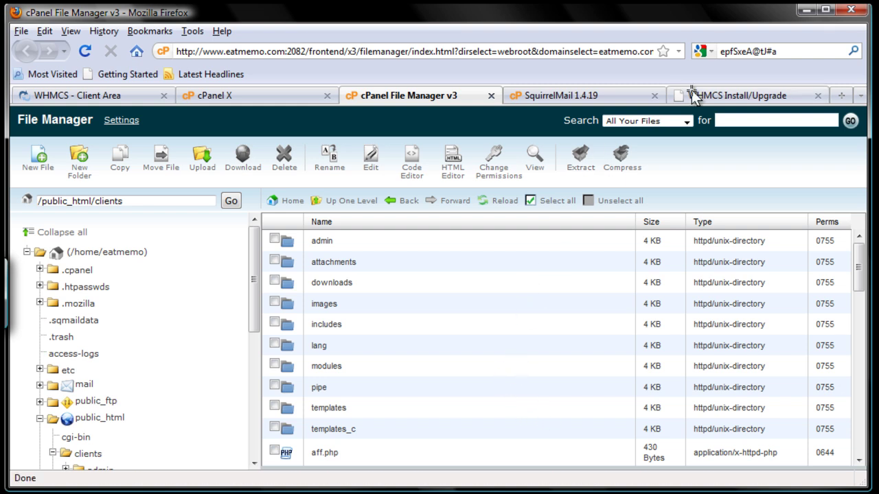
click(724, 97)
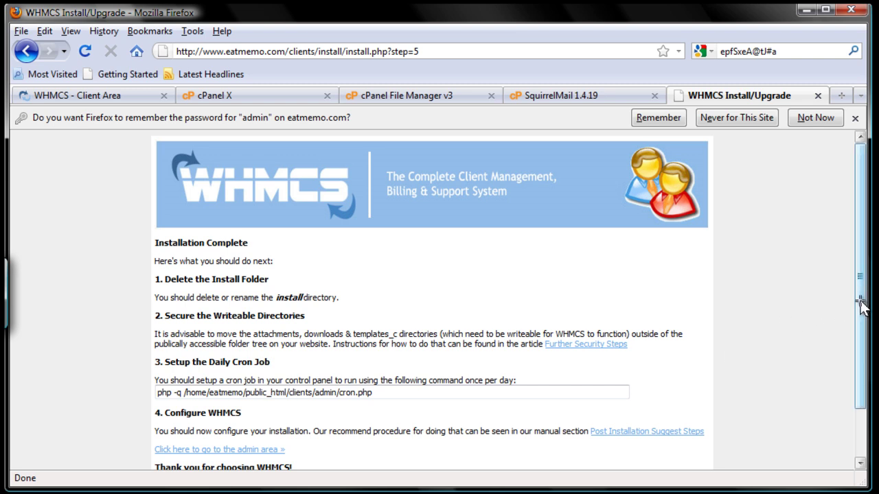
Reload install.php with Resend to confirm it now returns 404 Not Found
drag(854, 302, 837, 367)
click(837, 369)
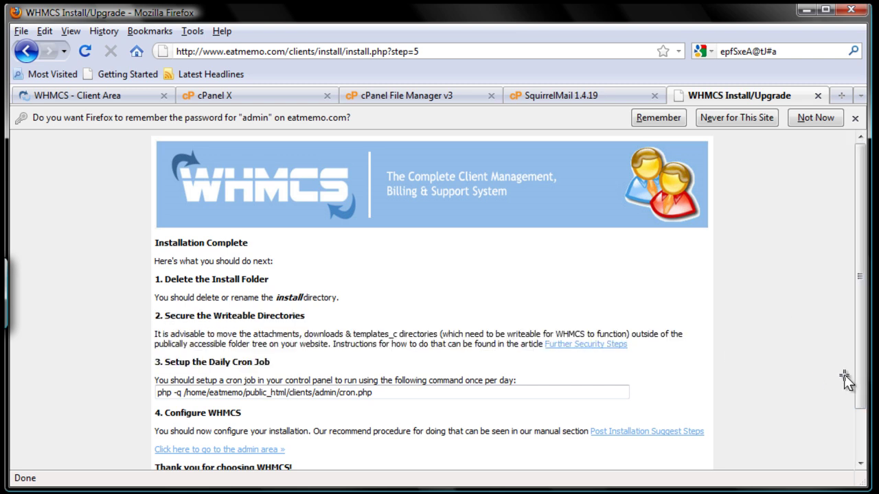
scroll(857, 405, down, 2)
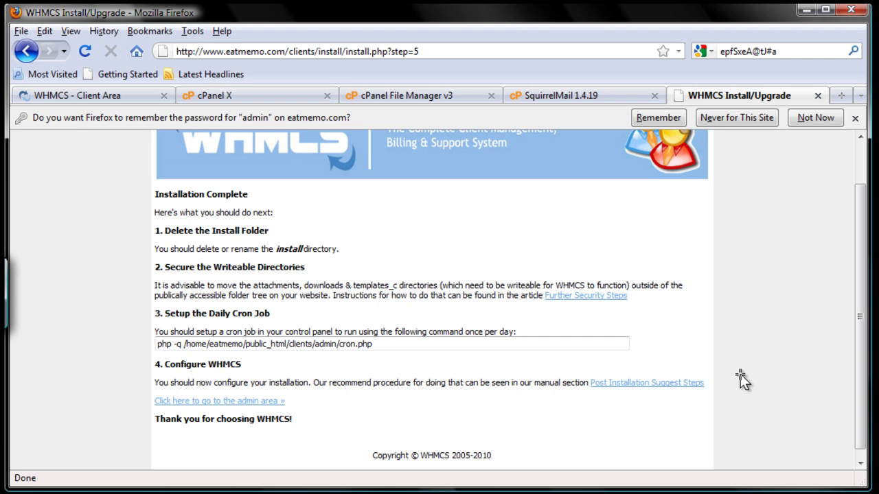
key(F5)
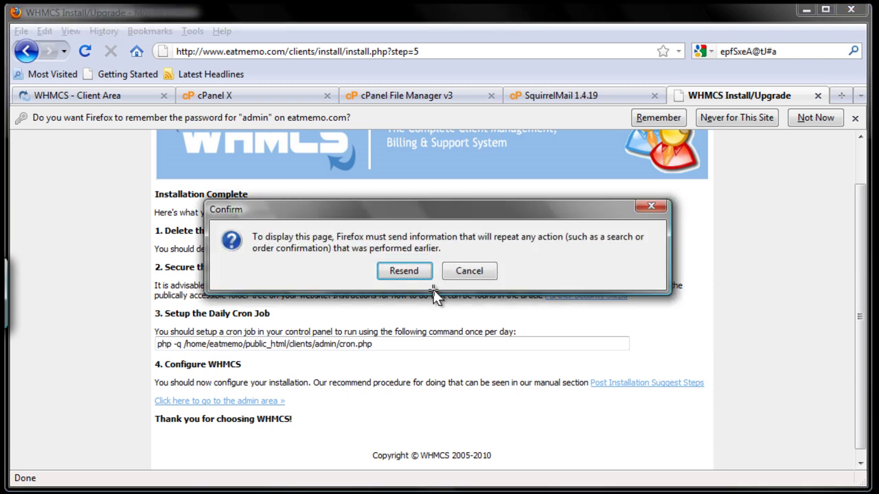
click(406, 270)
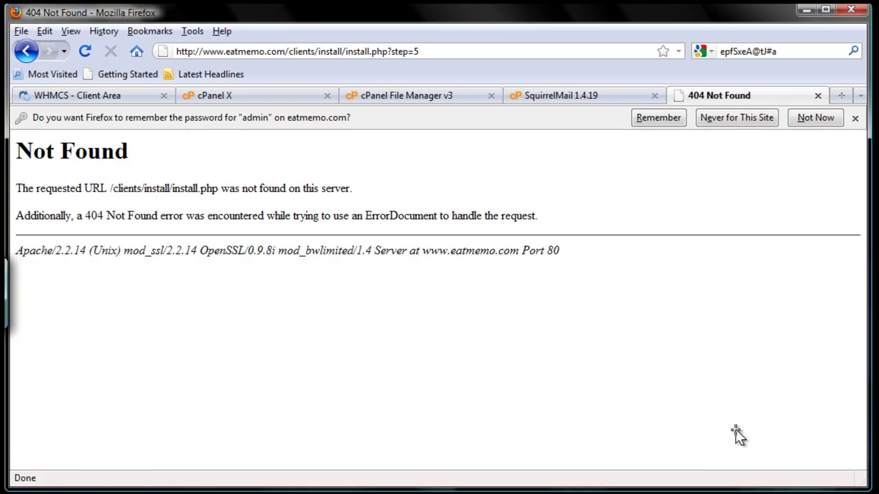
click(444, 50)
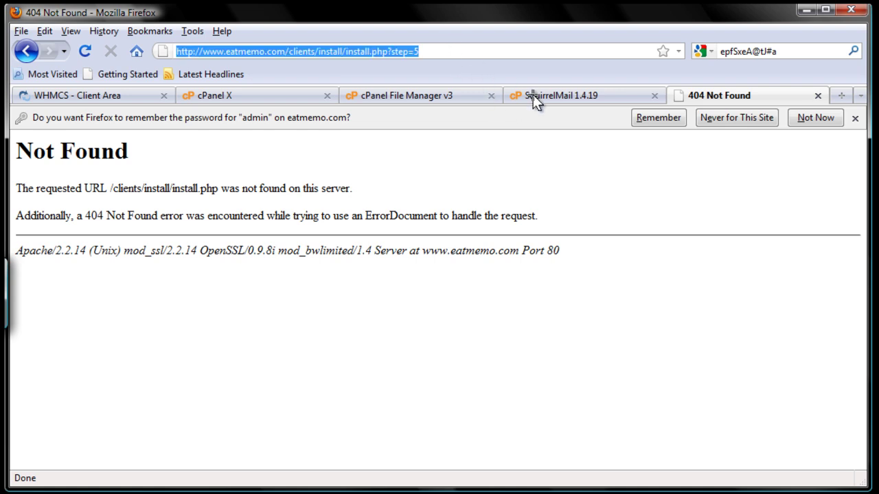
key(End)
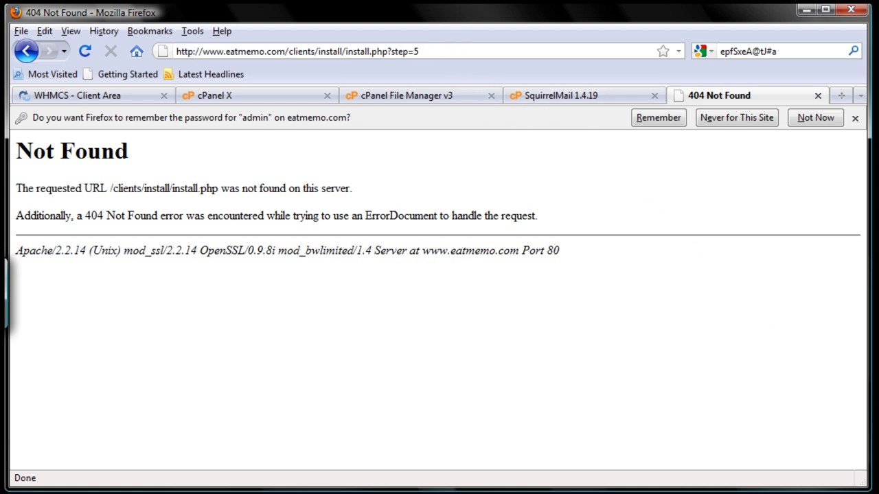
key(BackSpace)
key(BackSpace)
key(BackSpace)
key(BackSpace)
key(BackSpace)
key(BackSpace)
key(BackSpace)
key(BackSpace)
key(BackSpace)
key(BackSpace)
key(BackSpace)
key(BackSpace)
key(BackSpace)
key(BackSpace)
key(BackSpace)
key(BackSpace)
key(BackSpace)
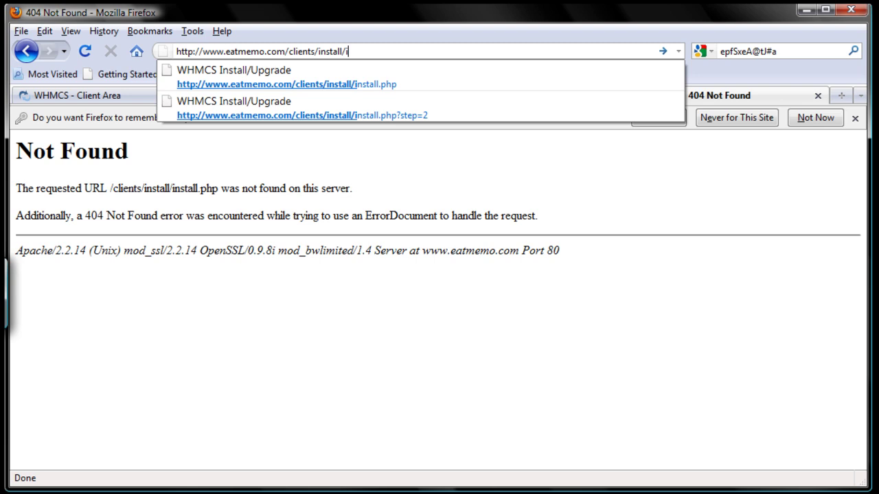
key(BackSpace)
key(BackSpace)
key(BackSpace)
key(BackSpace)
key(BackSpace)
key(BackSpace)
key(BackSpace)
key(BackSpace)
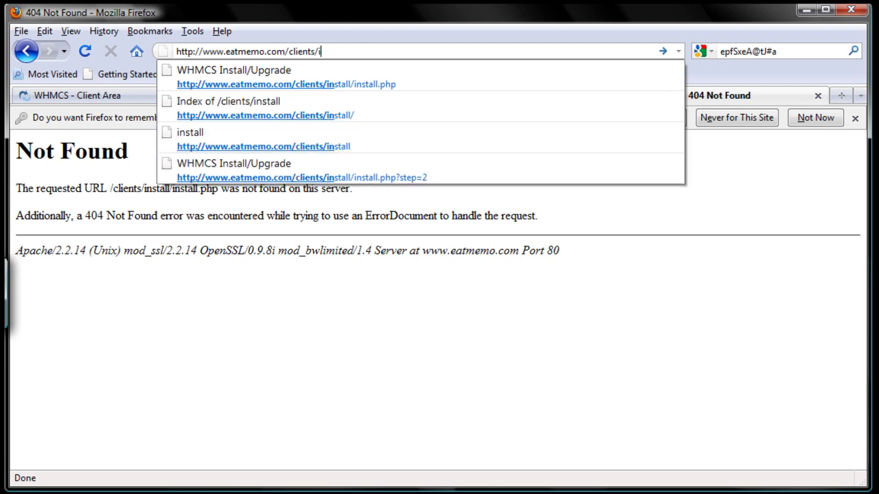
key(BackSpace)
key(Return)
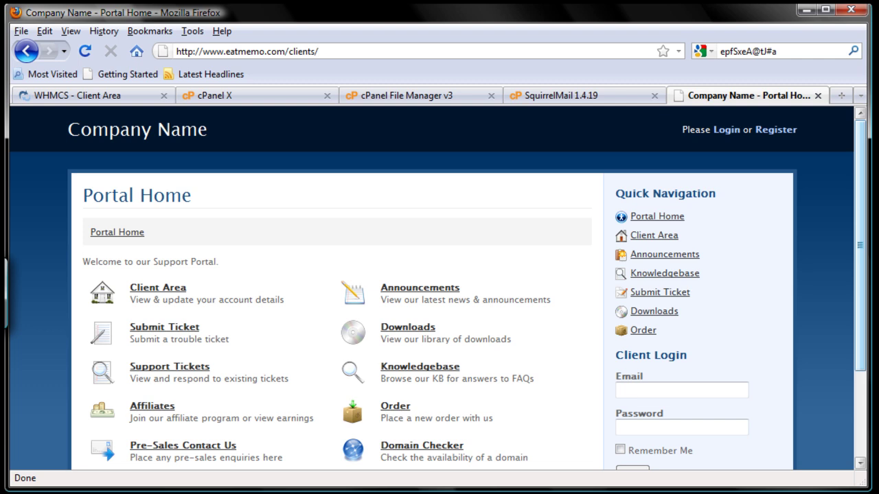
text(admin)
key(Return)
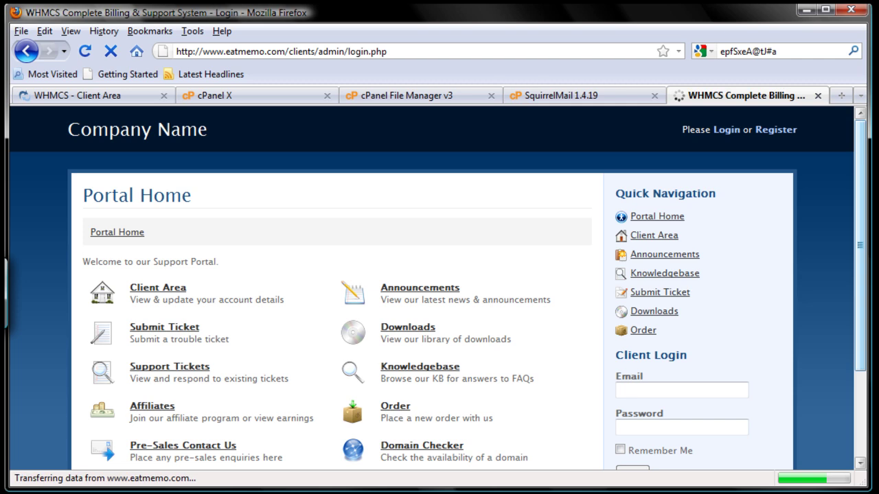
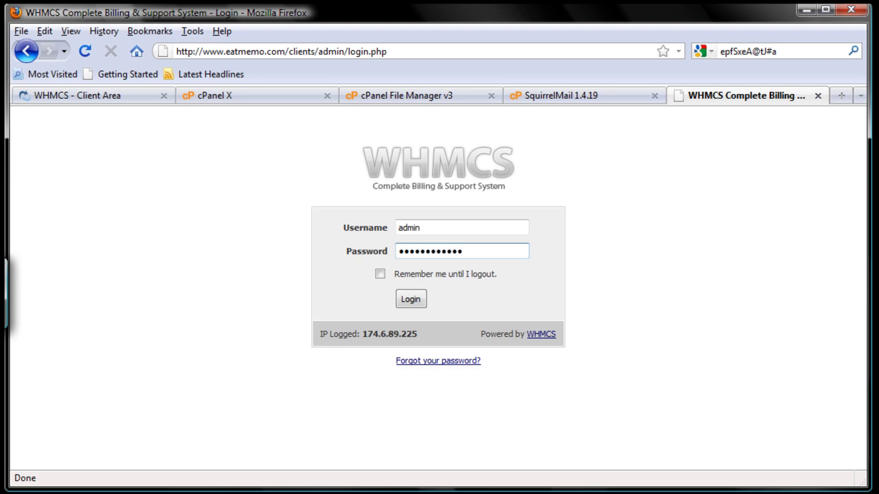
Log in with 'Remember me until I logout' ticked, and let Firefox remember the password
click(380, 275)
click(380, 274)
click(412, 300)
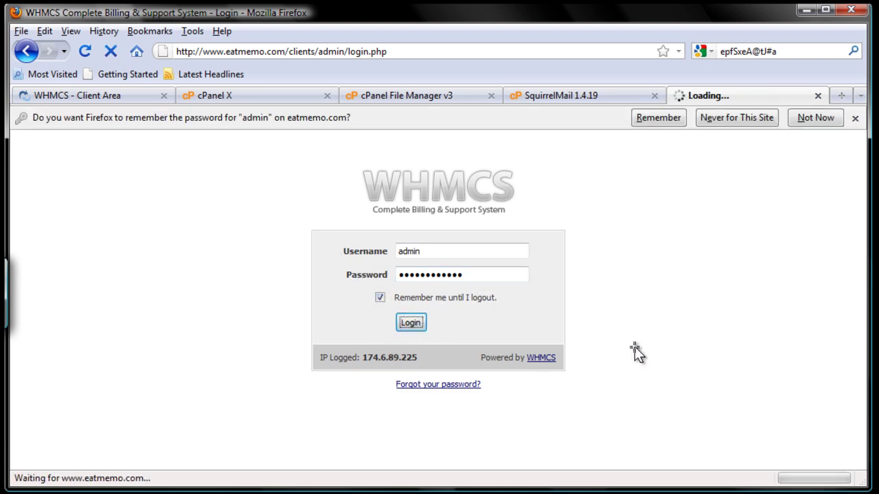
click(660, 119)
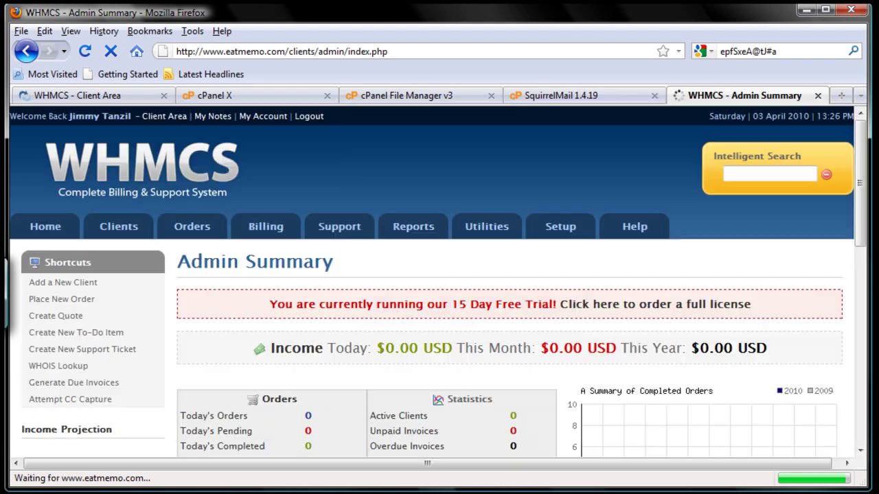